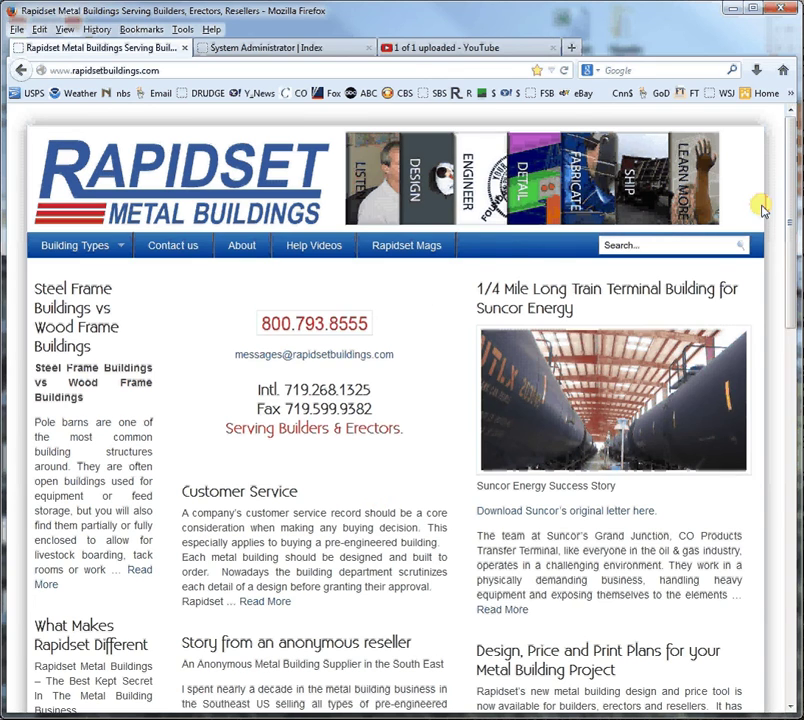
# - Scroll to the Rapidset home page footer and follow the DBS link to the dealer pricing system
pyautogui.moveTo(793, 245); pyautogui.dragTo(781, 610)
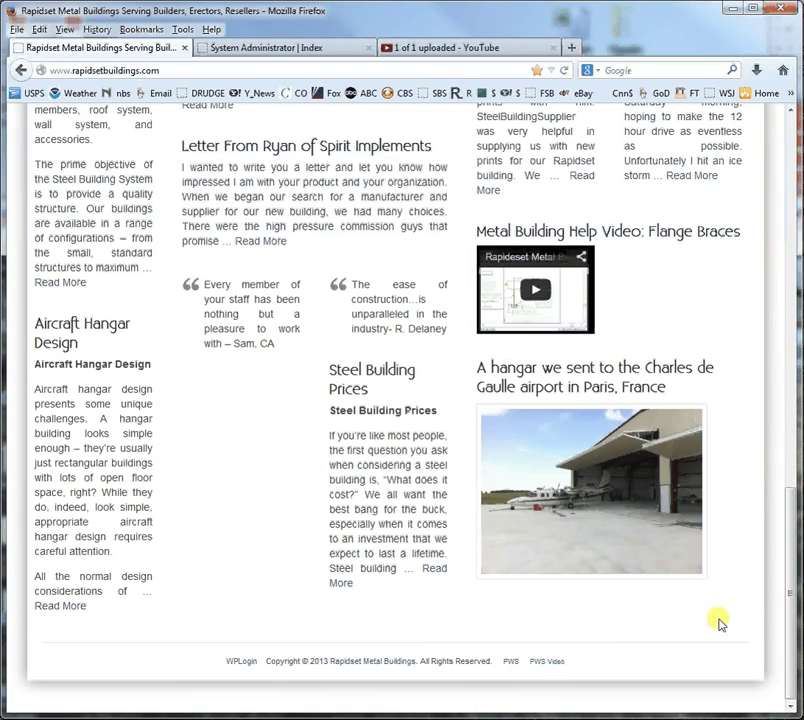
pyautogui.click(510, 664)
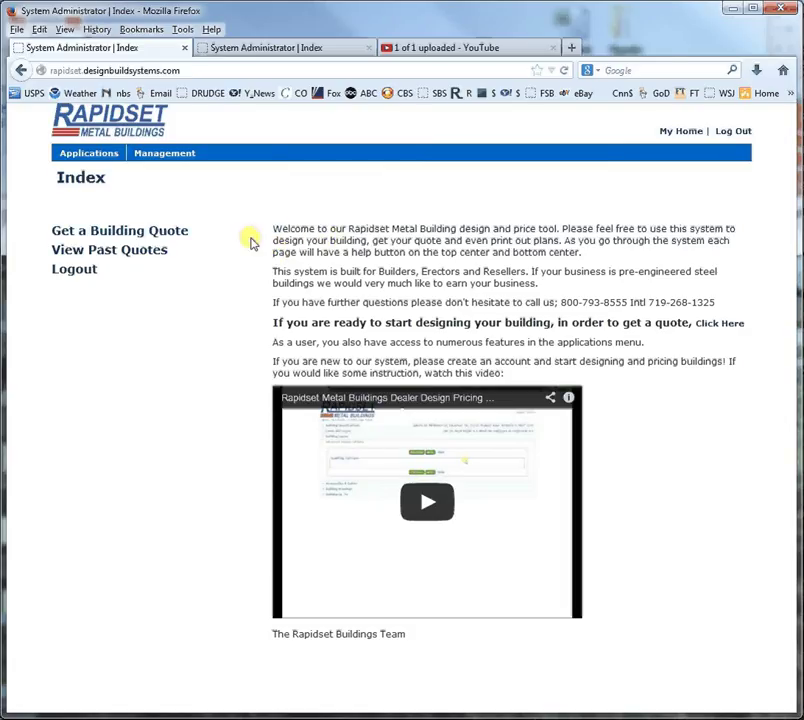
# - Choose 'Get a Building Quote' from the Index page's left menu
pyautogui.click(90, 232)
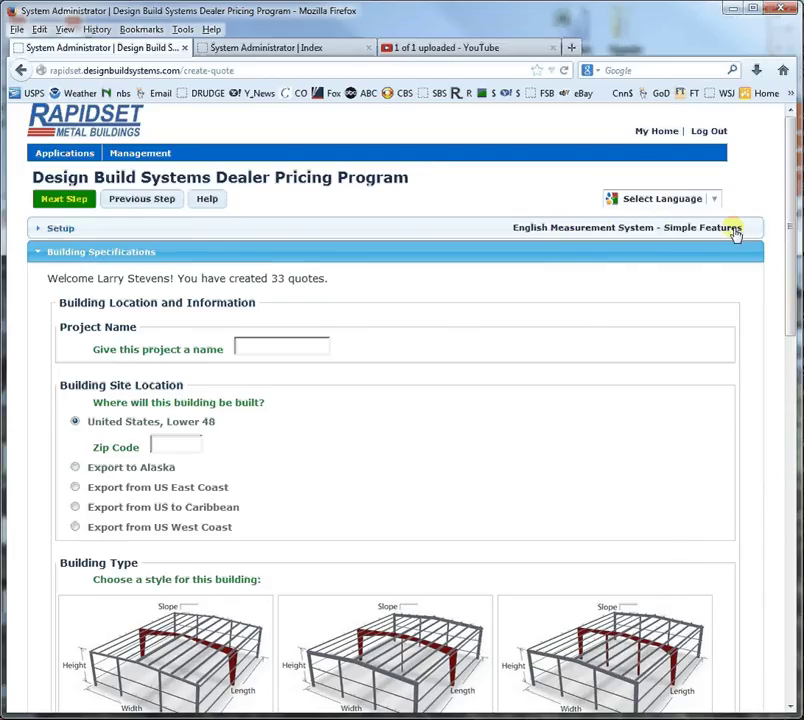
# - Enter 'hangar' as the project name, fixing the initial misspelling
pyautogui.click(283, 346)
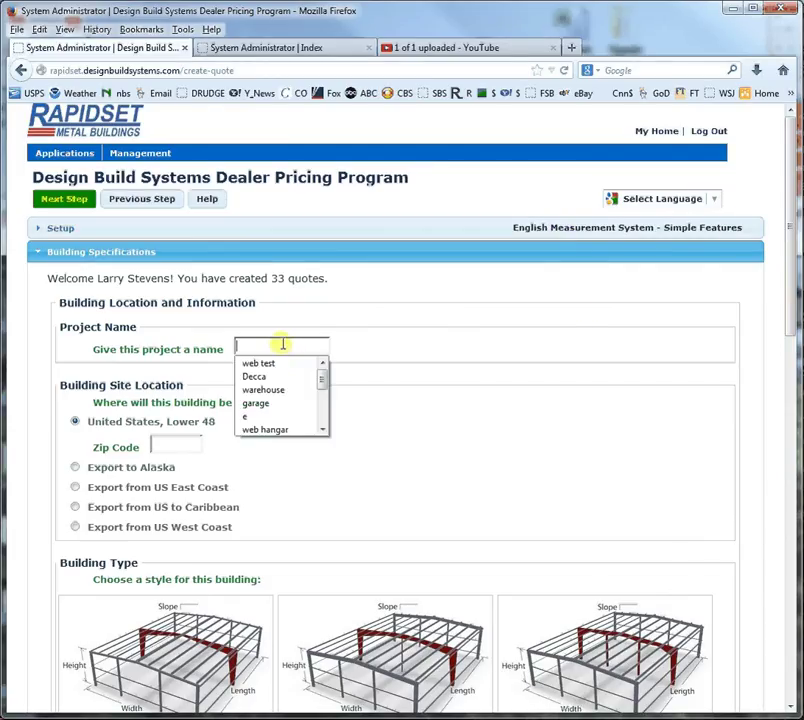
pyautogui.write('harng')
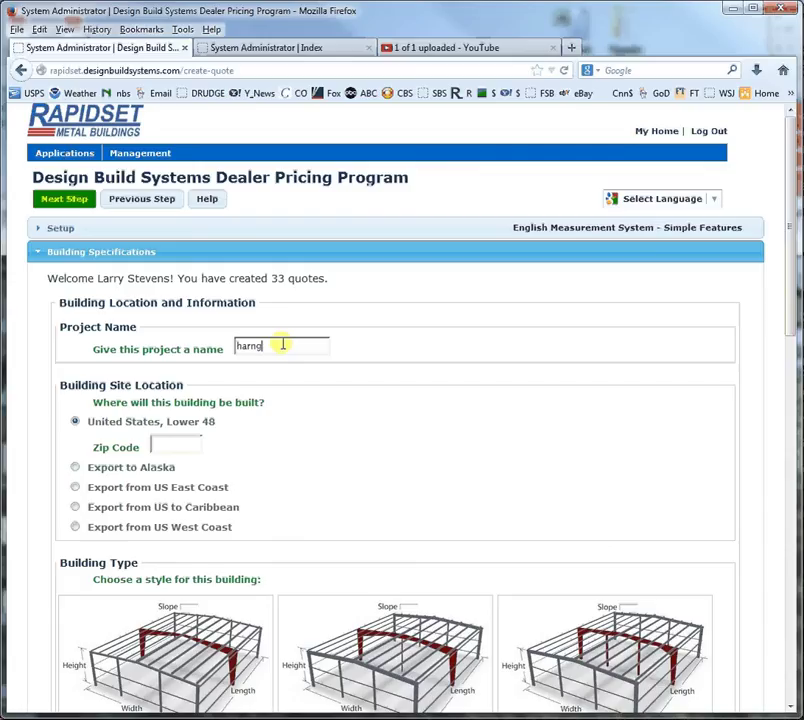
pyautogui.write('ar')
pyautogui.doubleClick(237, 346)
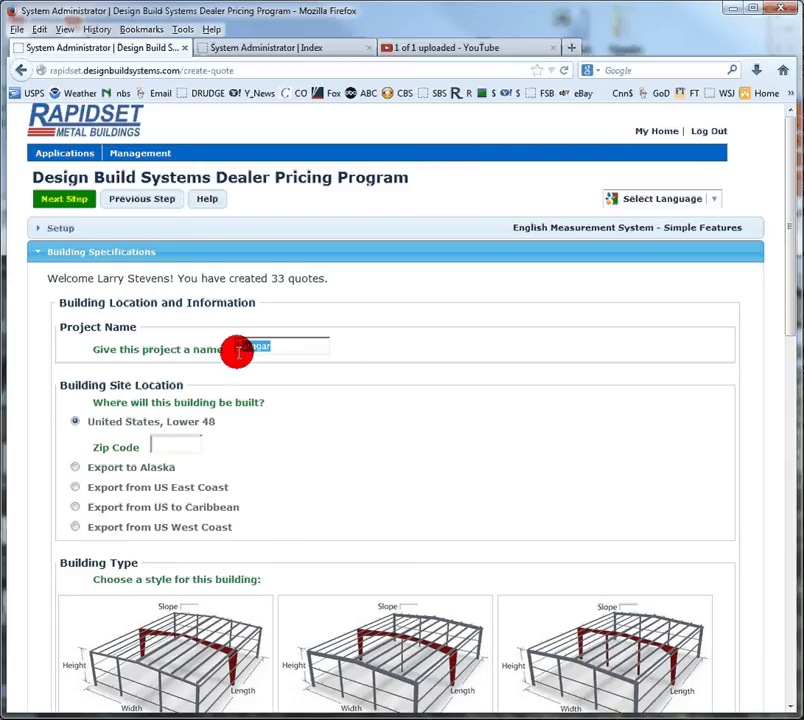
pyautogui.write('hangar')
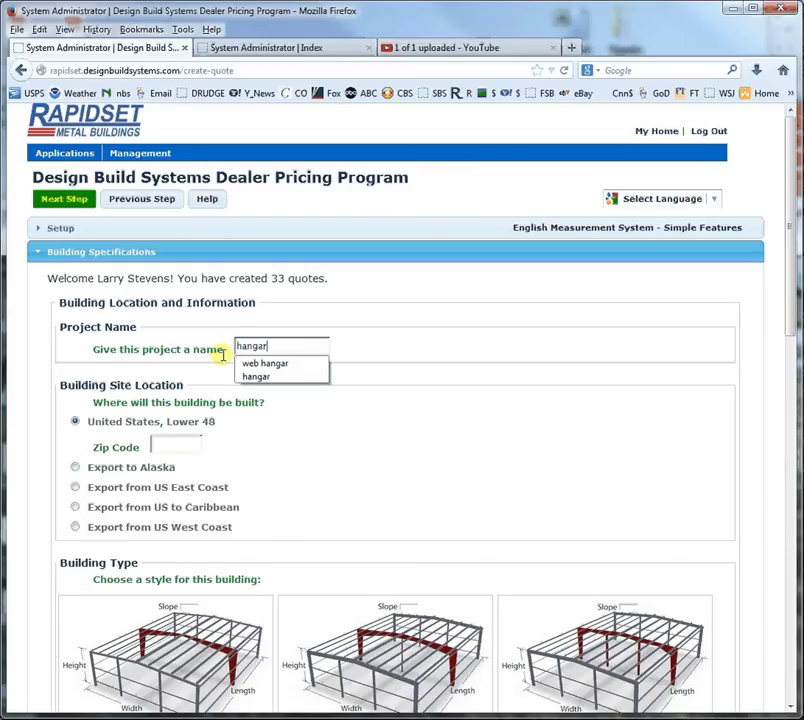
pyautogui.click(380, 395)
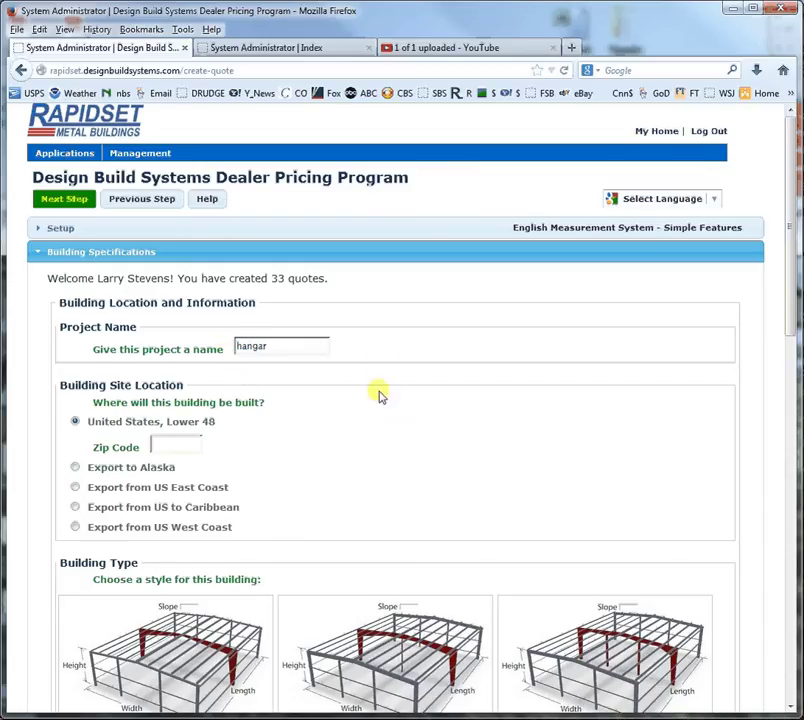
# - Enter 75757 as the building site zip code
pyautogui.click(170, 445)
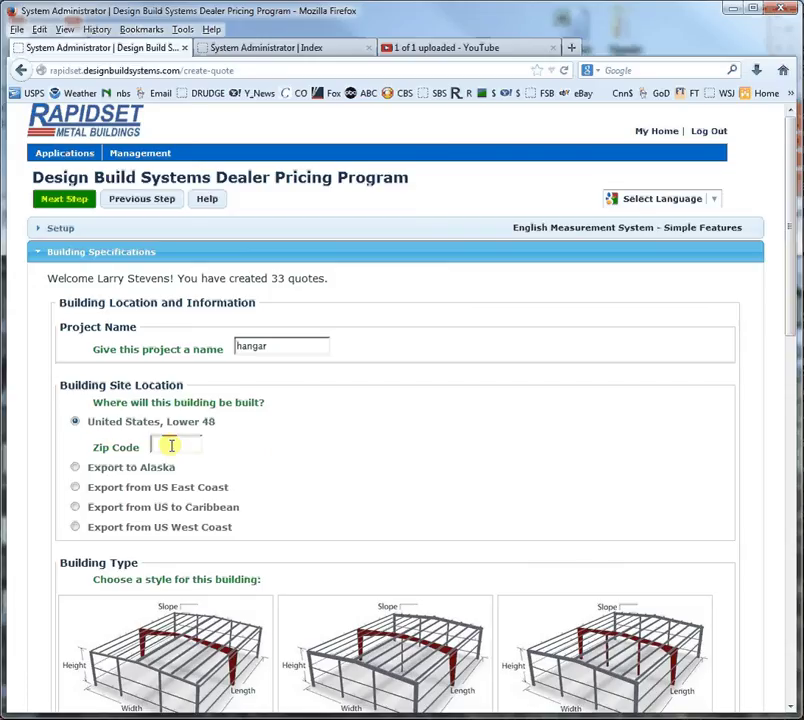
pyautogui.write('75757')
pyautogui.click(310, 502)
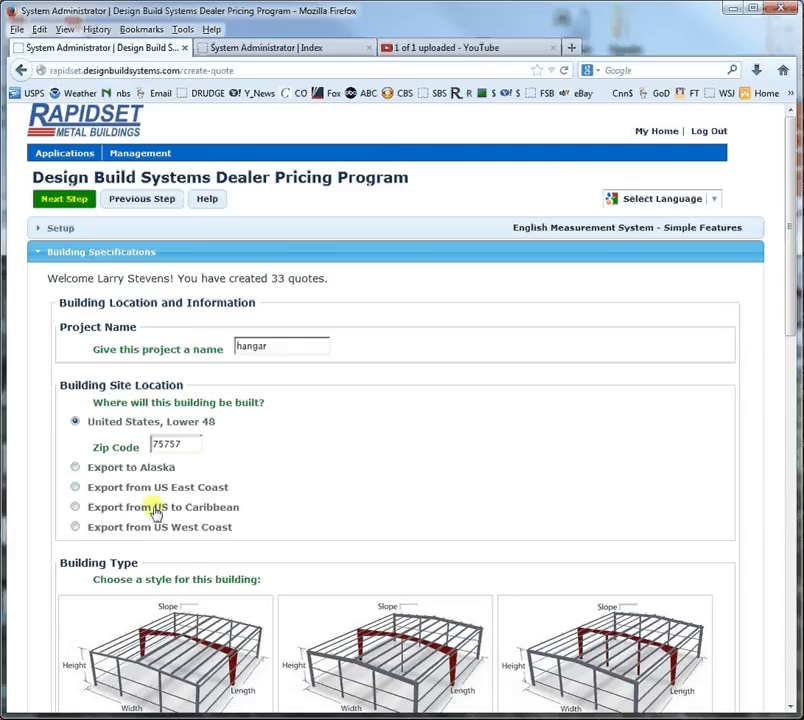
pyautogui.moveTo(790, 318); pyautogui.dragTo(790, 418)
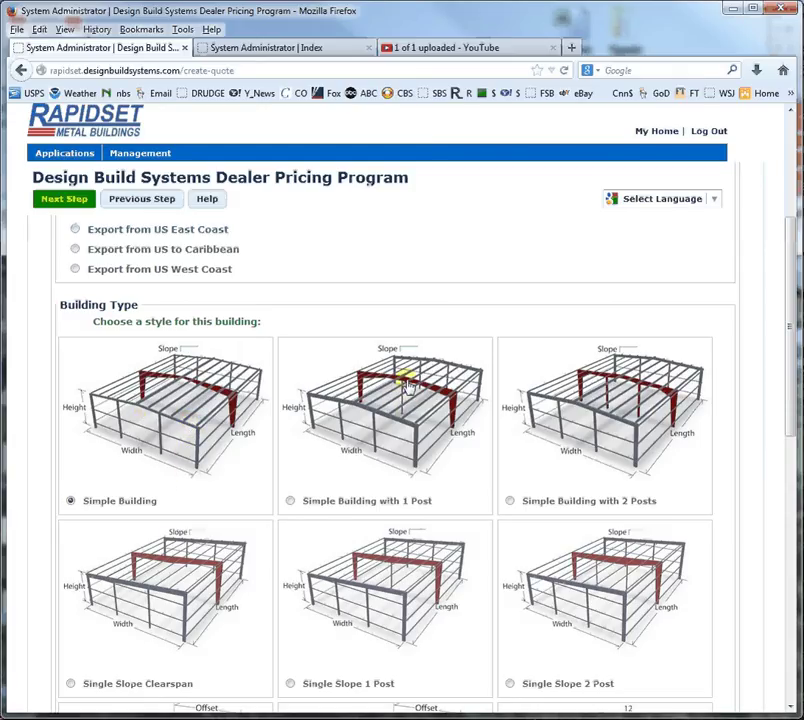
# - Select the 'Hangar - Left Endwall Wide Opening / Bi-Fold' radio button under Building Type
pyautogui.moveTo(790, 325); pyautogui.dragTo(768, 494)
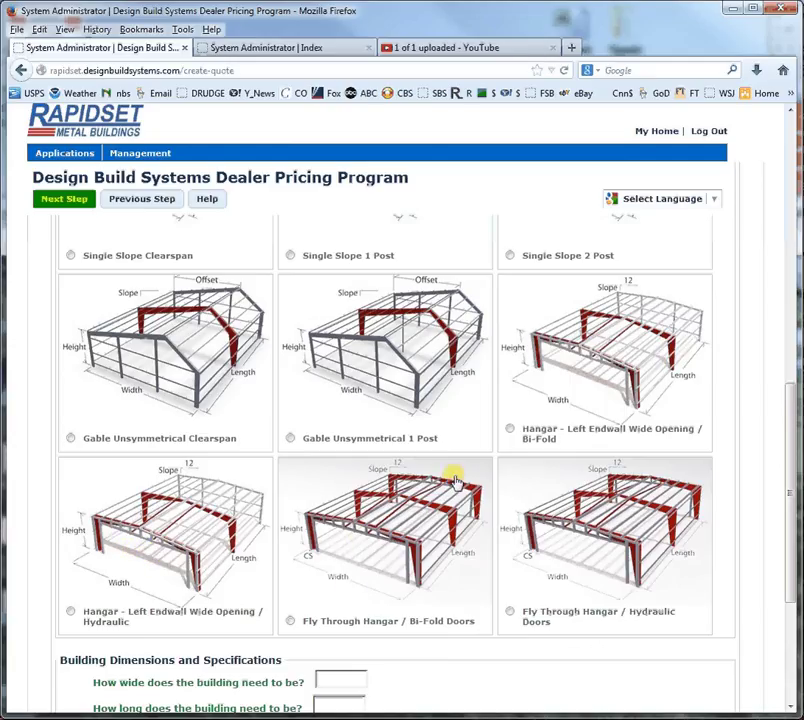
pyautogui.click(510, 429)
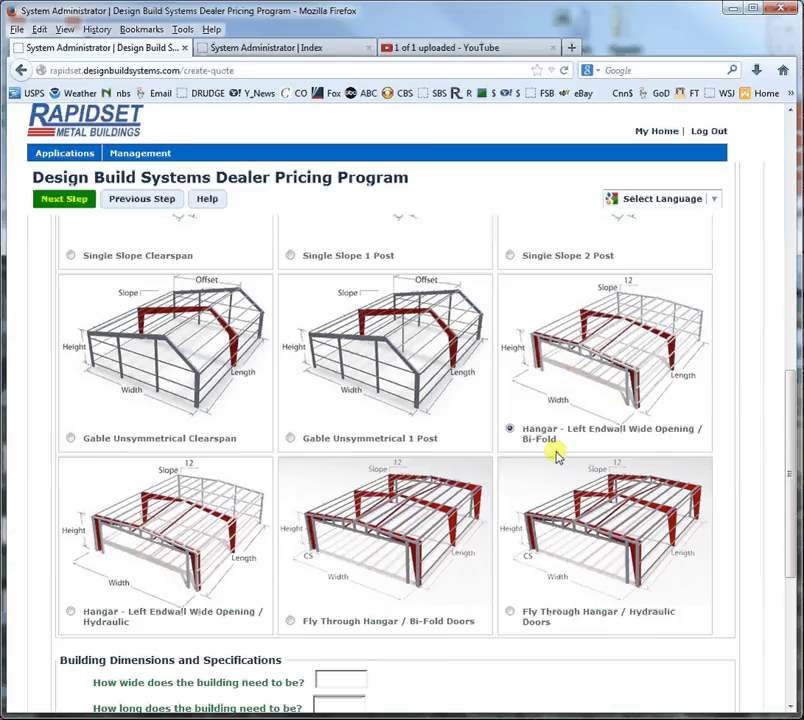
pyautogui.scroll(-1, 790, 505)
pyautogui.scroll(-2, 790, 505)
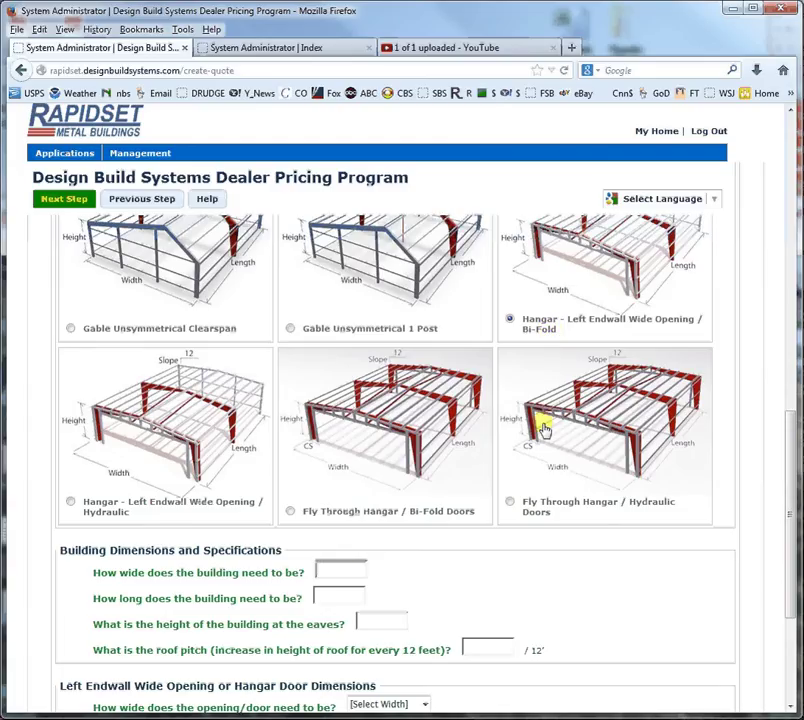
# - Enter width 60, length 62, eave height 17 and roof pitch 1 in the dimension fields
pyautogui.click(330, 570)
pyautogui.write('60')
pyautogui.click(348, 597)
pyautogui.write('6')
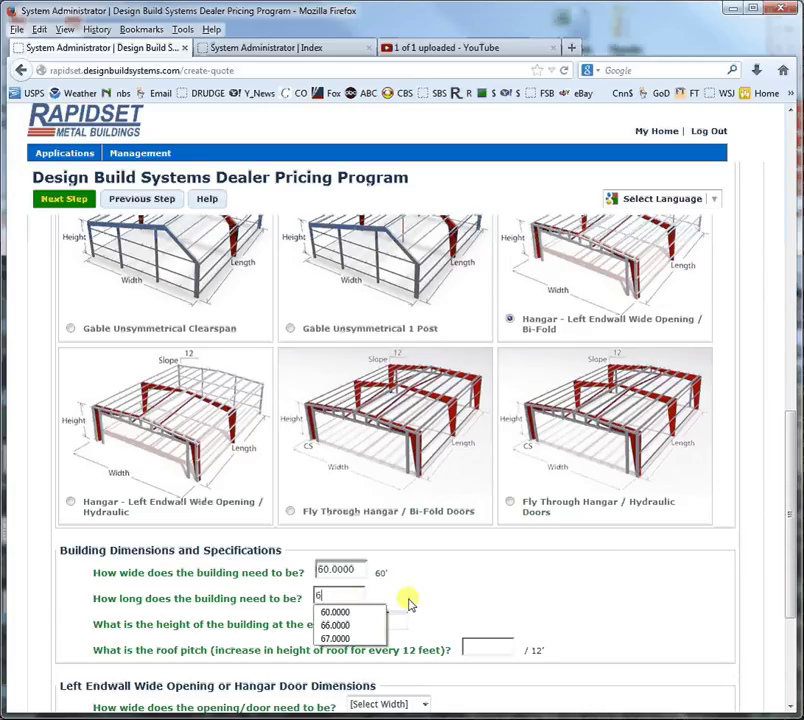
pyautogui.write('2')
pyautogui.press('Tab')
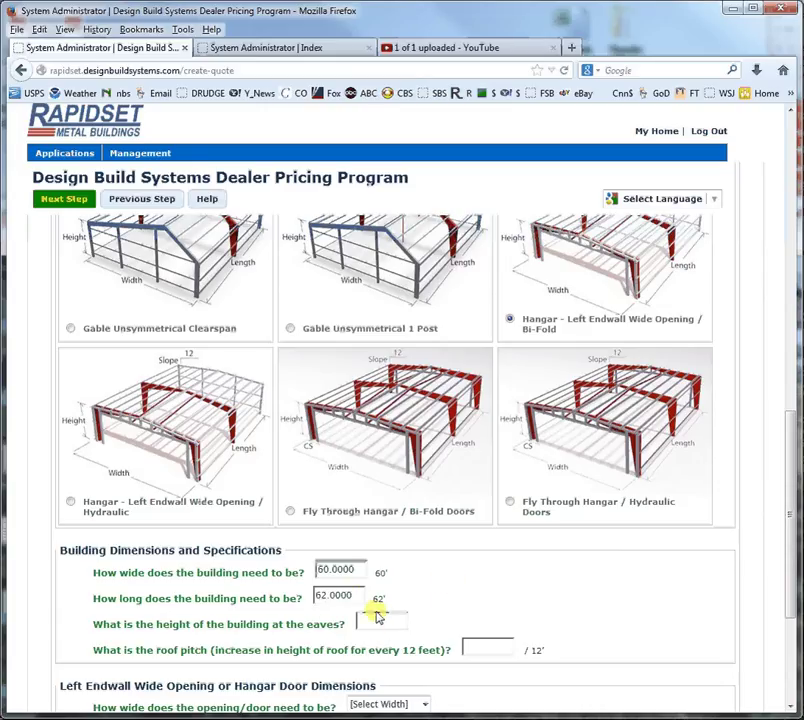
pyautogui.write('17')
pyautogui.press('Tab')
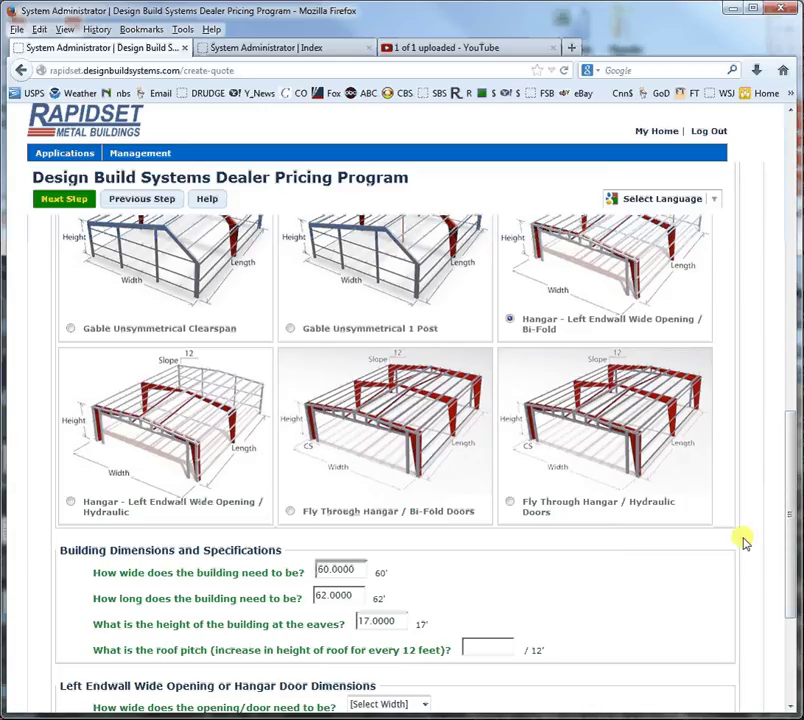
pyautogui.moveTo(790, 499); pyautogui.dragTo(784, 574)
pyautogui.click(481, 434)
pyautogui.write('1')
pyautogui.press('Tab')
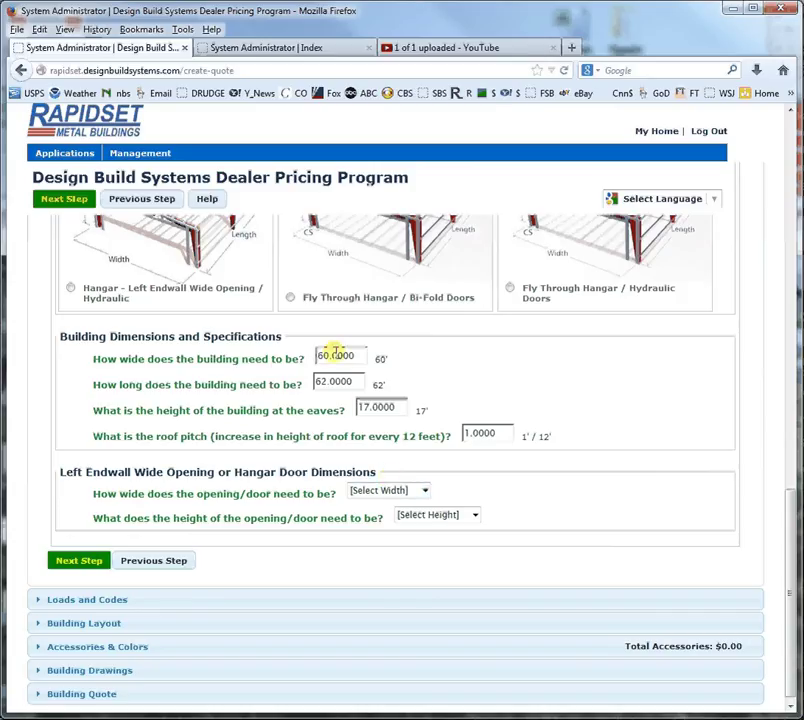
# - Pick 54 feet in Select Width and 13 feet in Select Height for the door opening
pyautogui.click(373, 491)
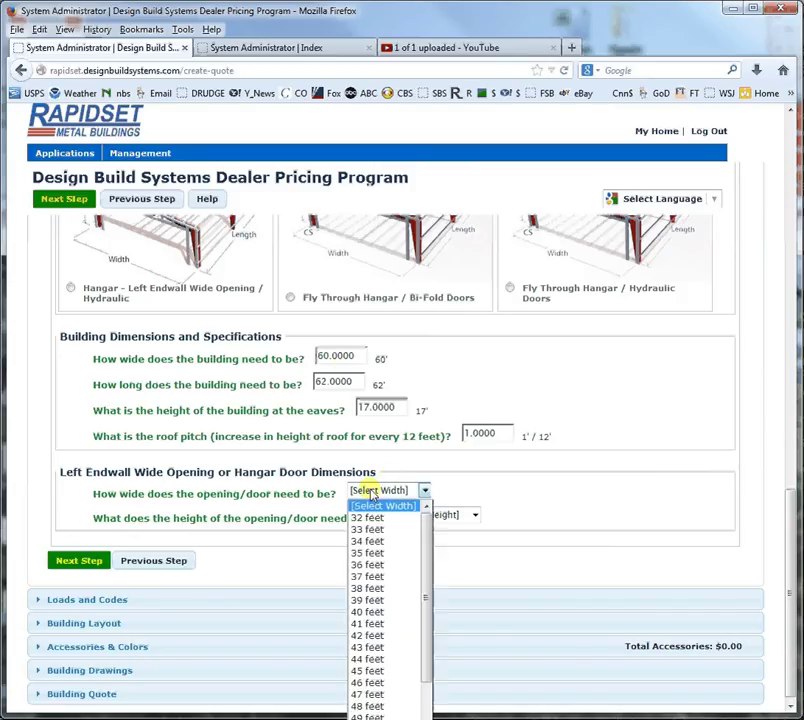
pyautogui.moveTo(425, 560); pyautogui.dragTo(430, 617)
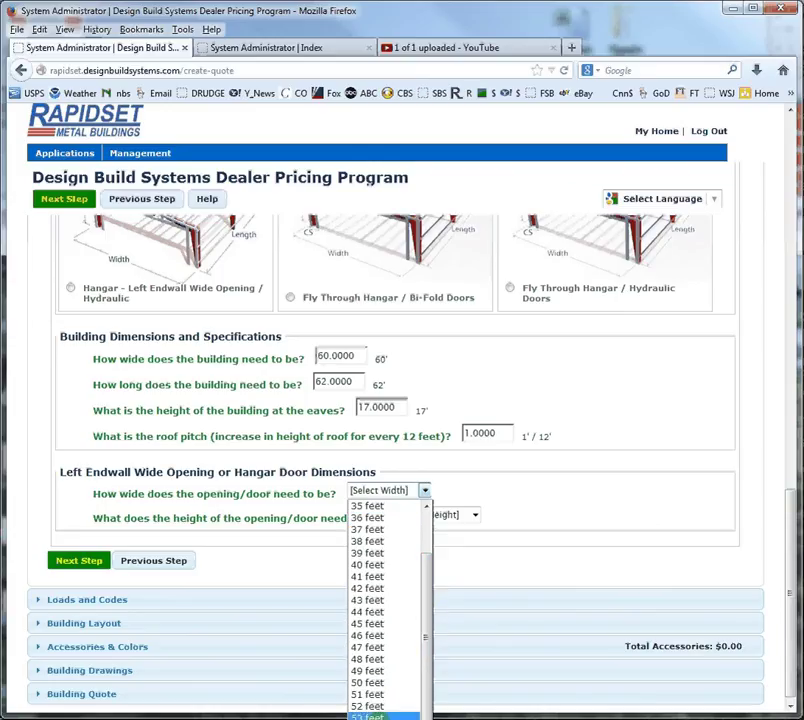
pyautogui.click(366, 716)
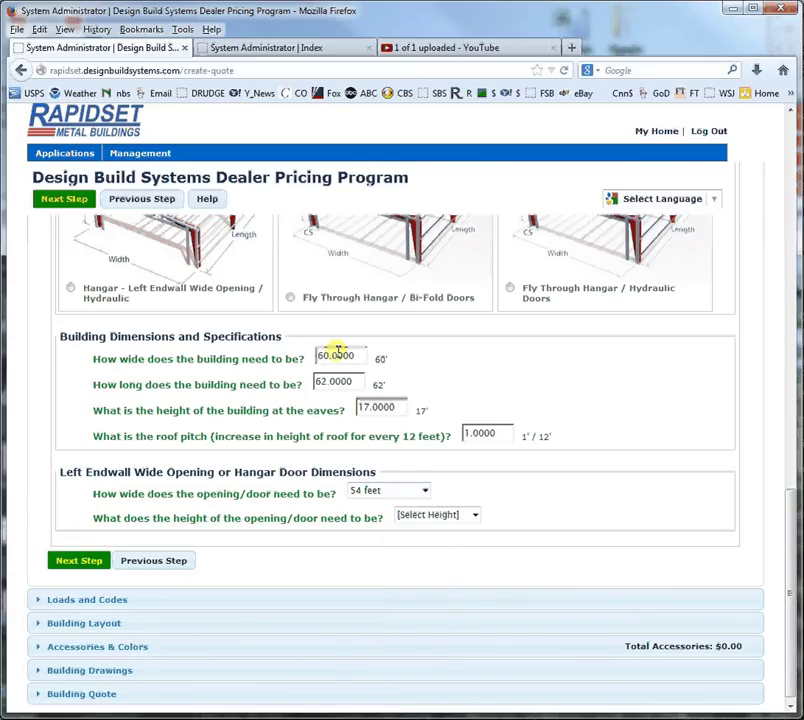
pyautogui.click(432, 515)
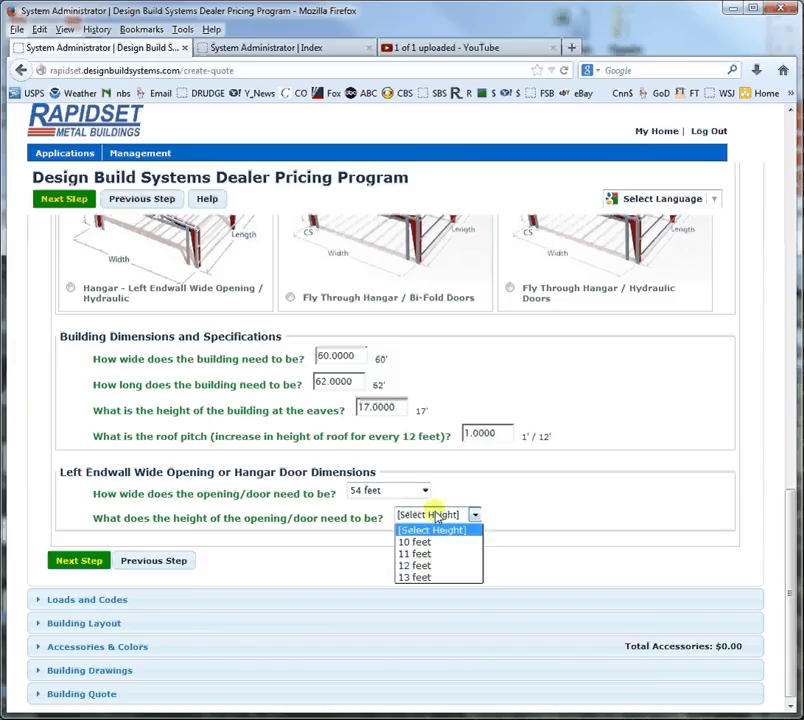
pyautogui.click(434, 578)
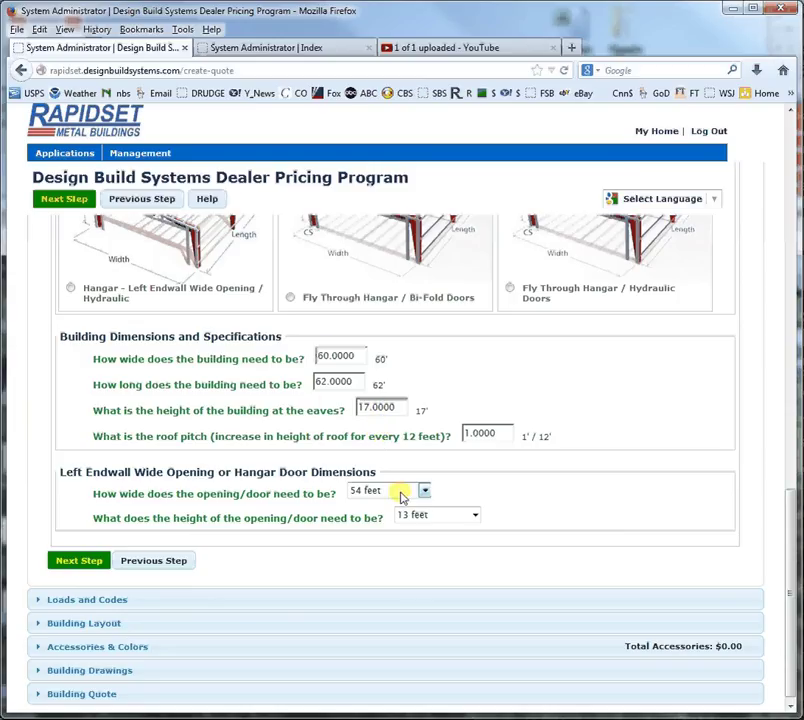
# - Advance to Loads and Codes, continuing past the Please Wait notice
pyautogui.click(76, 565)
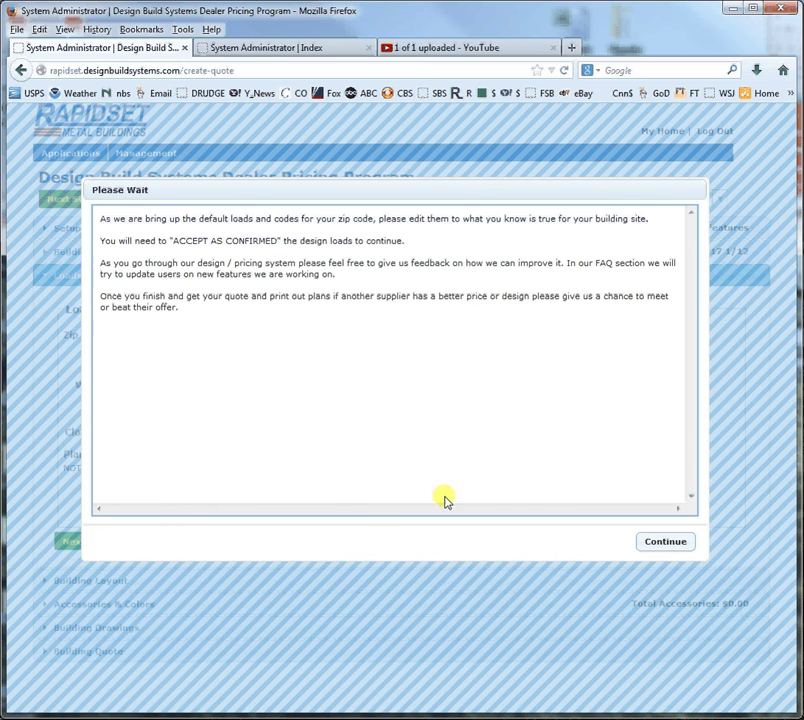
pyautogui.click(670, 548)
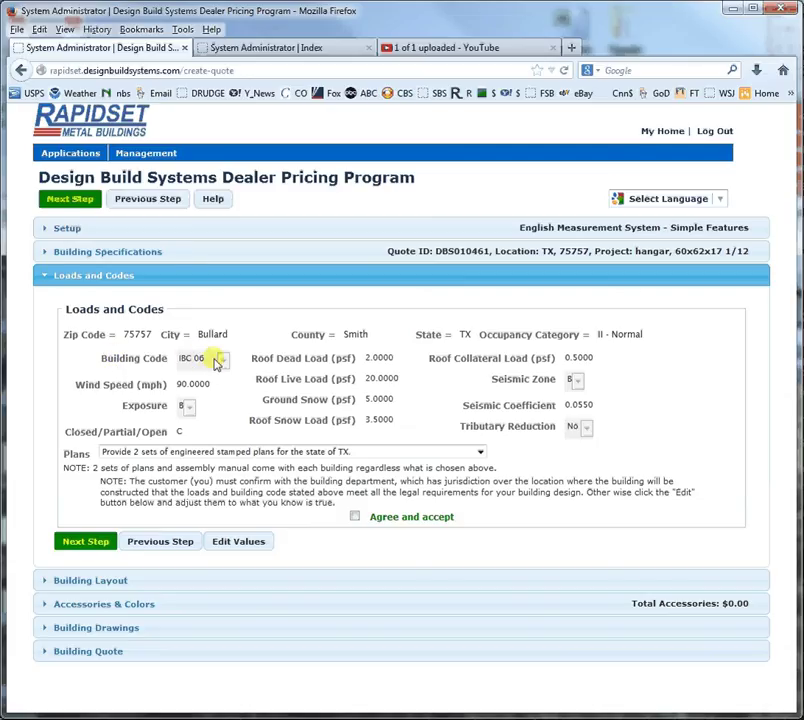
# - Edit the loads to use building code IBC 09 with engineered stamped plans, then agree and accept
pyautogui.click(237, 543)
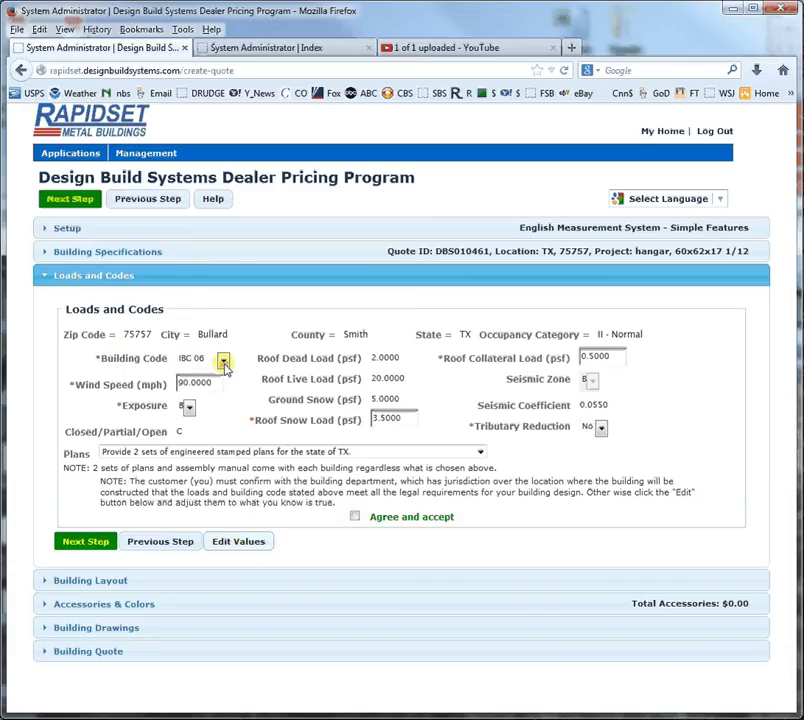
pyautogui.click(223, 359)
pyautogui.click(218, 410)
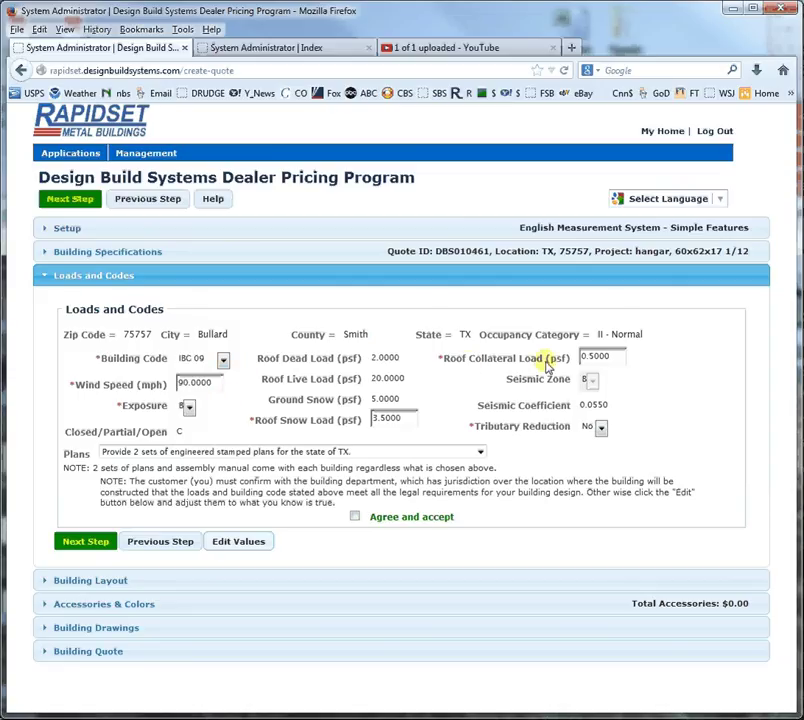
pyautogui.click(604, 357)
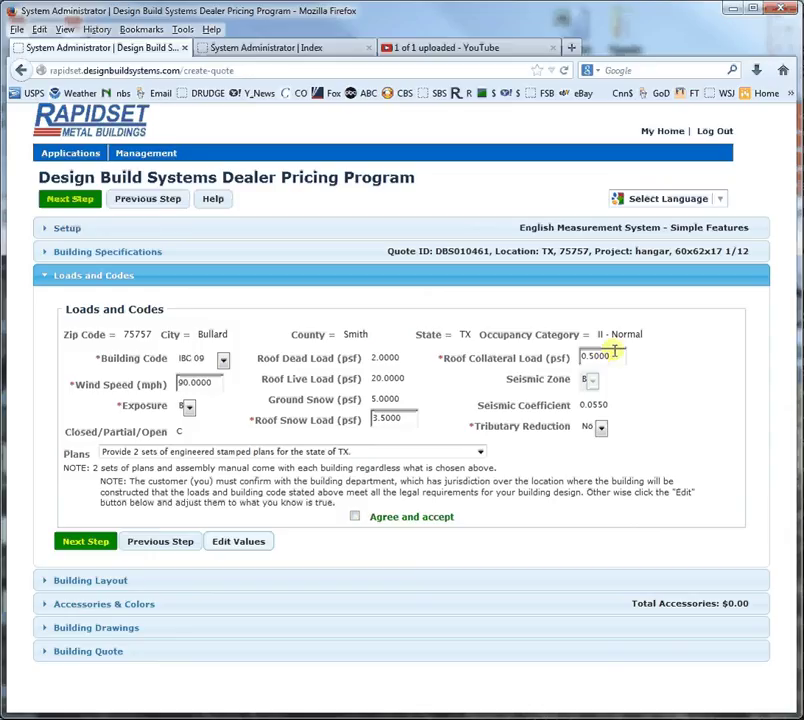
pyautogui.click(318, 451)
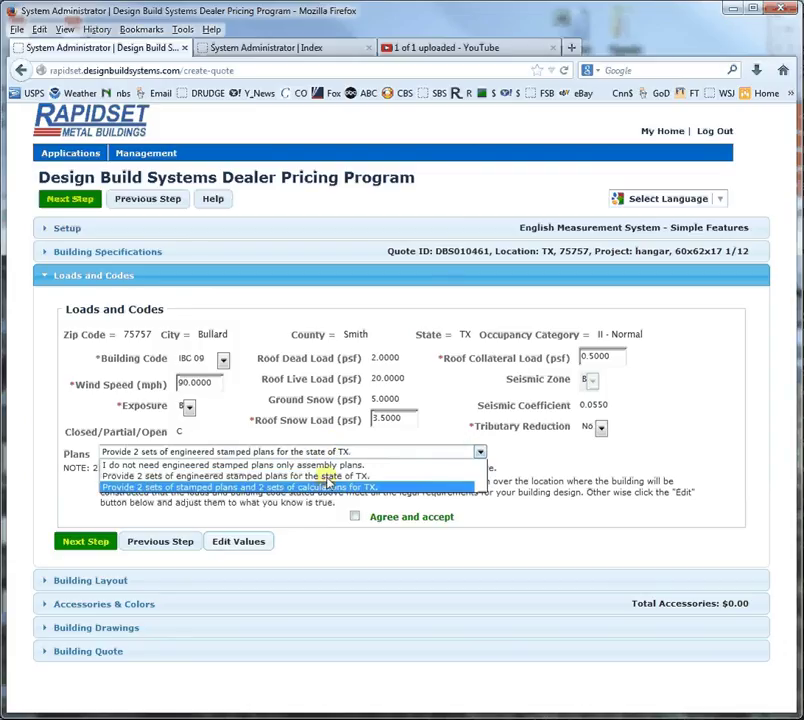
pyautogui.click(330, 476)
pyautogui.click(354, 516)
pyautogui.click(88, 543)
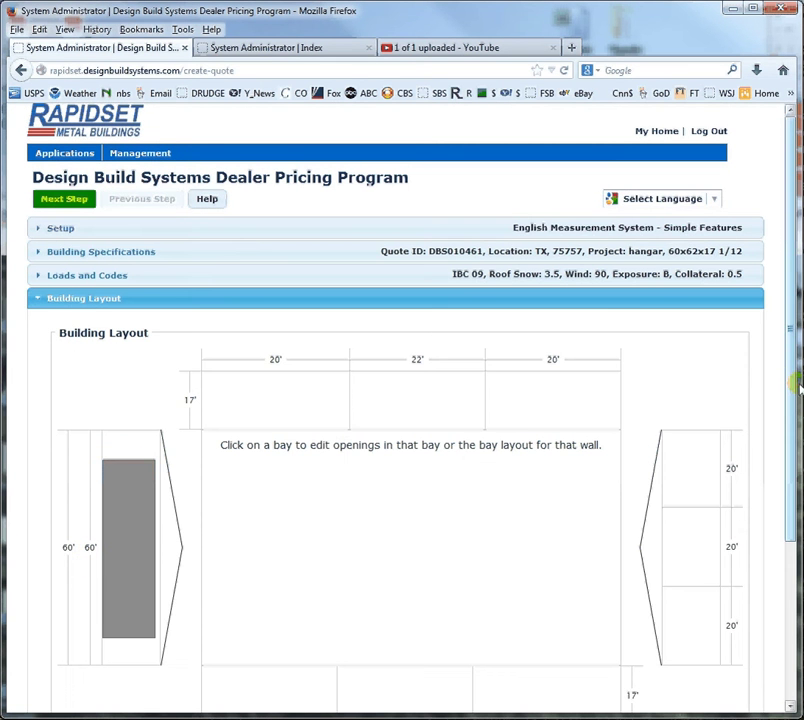
pyautogui.moveTo(788, 385)
pyautogui.mouseDown()
pyautogui.moveTo(788, 452)
pyautogui.moveTo(791, 433)
pyautogui.mouseUp()
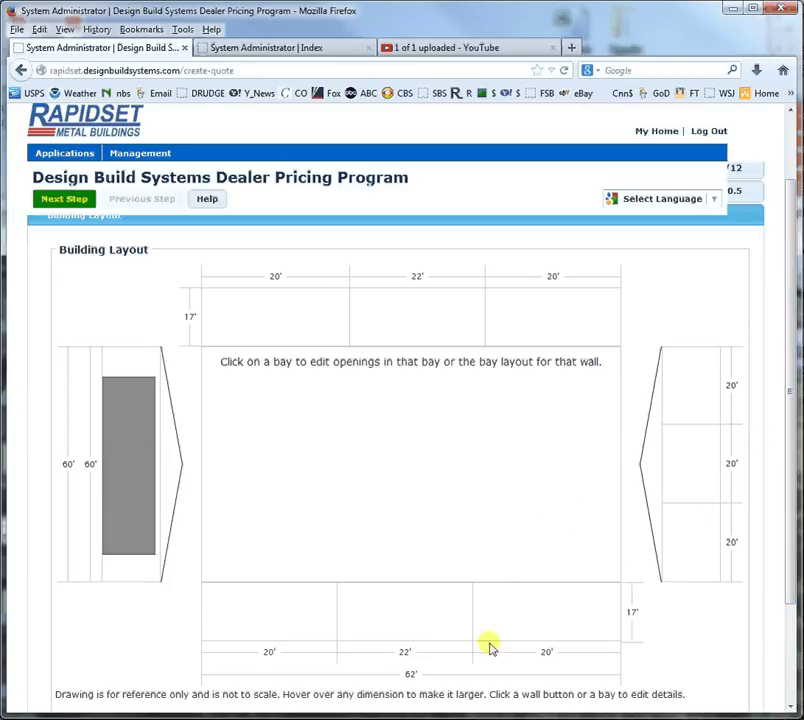
# - Place a 10' wide x 14' high door right-aligned in the front sidewall's last 20' bay
pyautogui.click(561, 618)
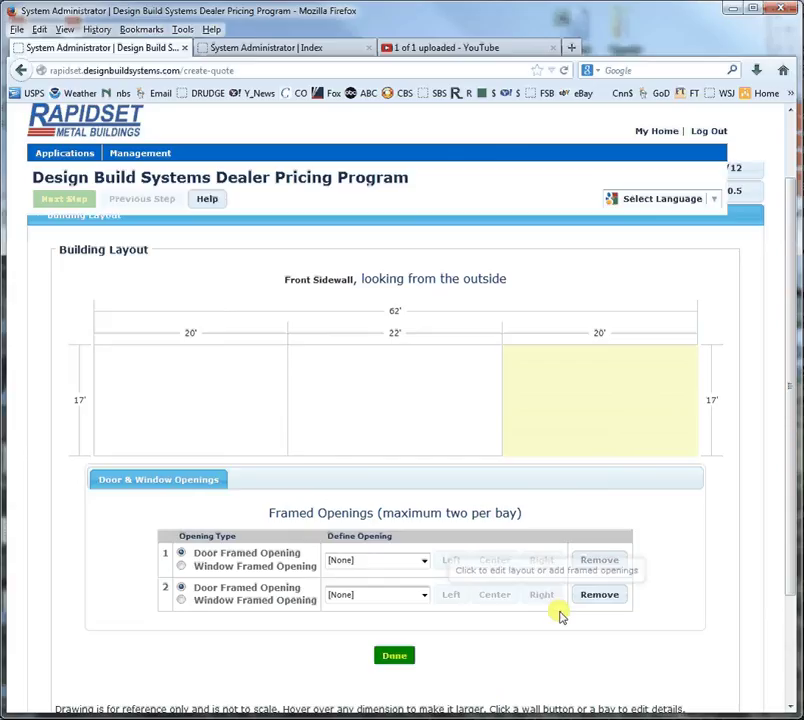
pyautogui.click(412, 561)
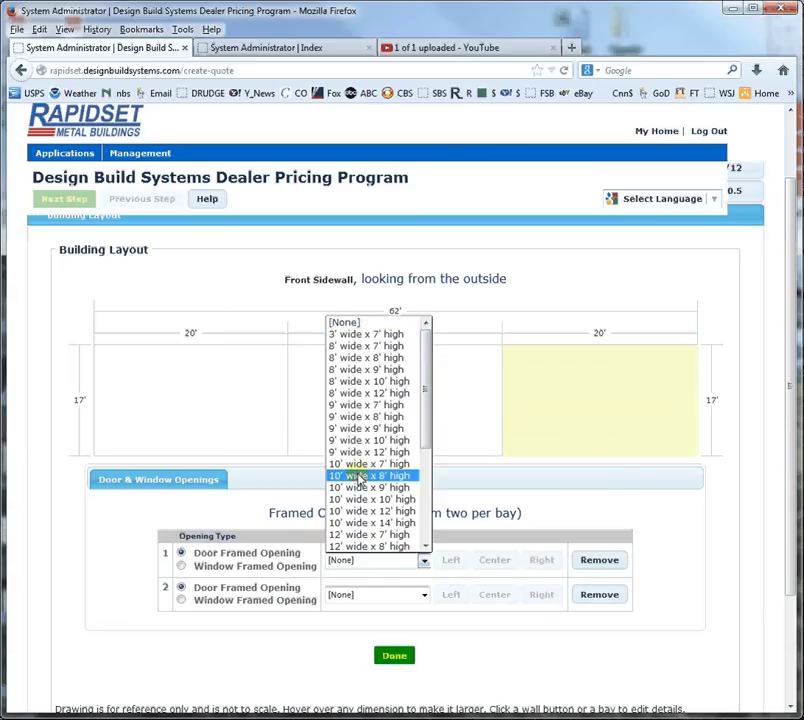
pyautogui.click(368, 521)
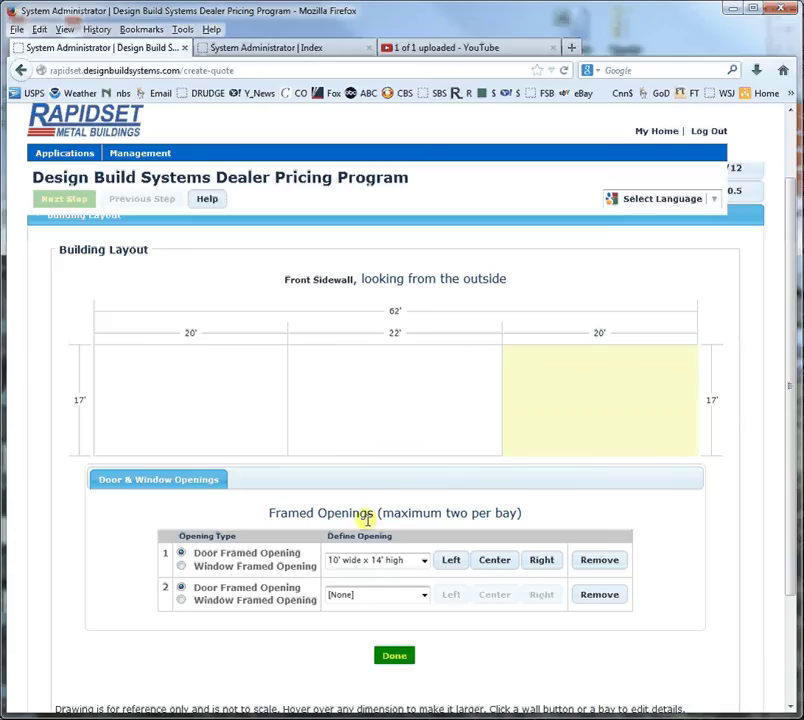
pyautogui.click(496, 562)
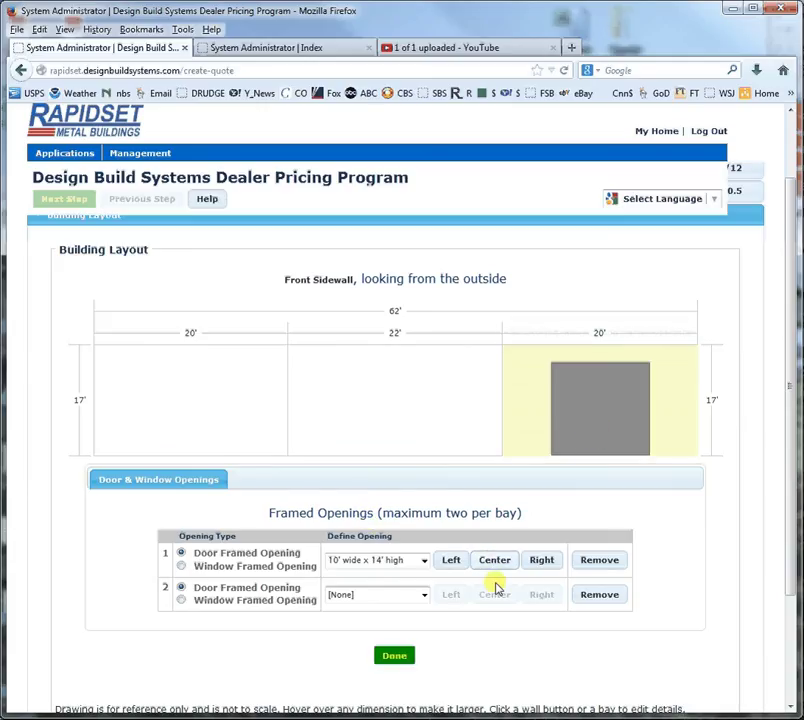
pyautogui.click(541, 561)
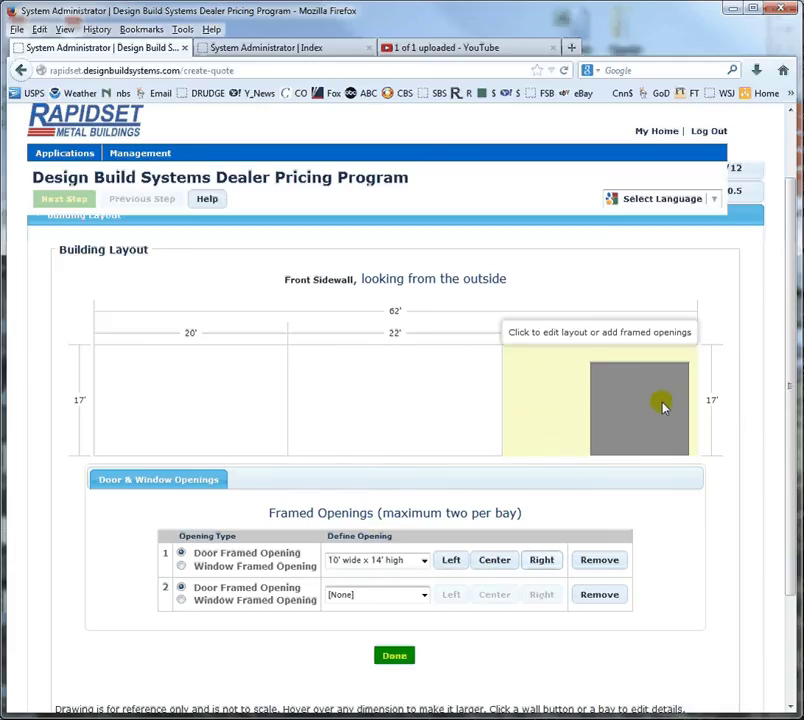
pyautogui.click(394, 656)
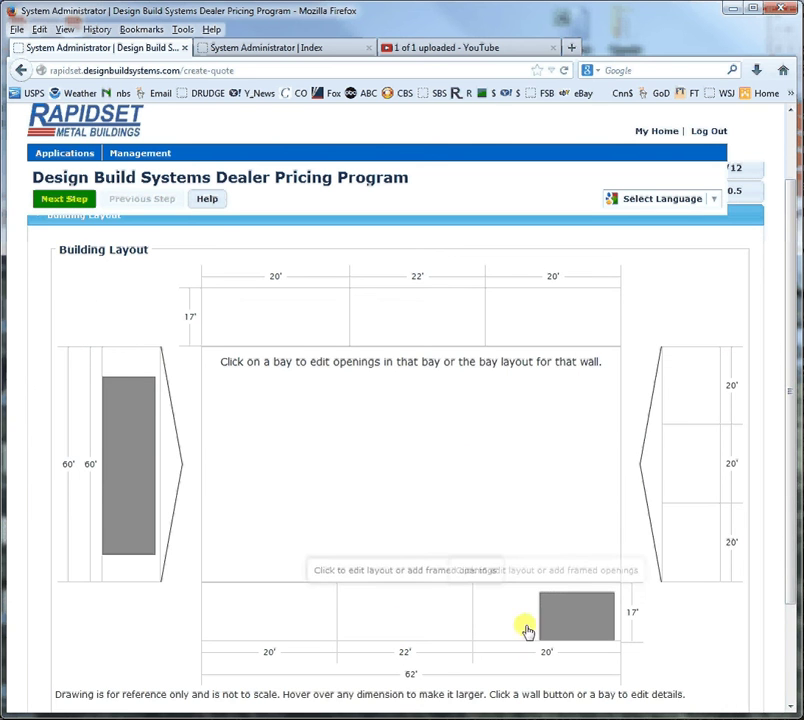
pyautogui.moveTo(788, 485); pyautogui.dragTo(790, 538)
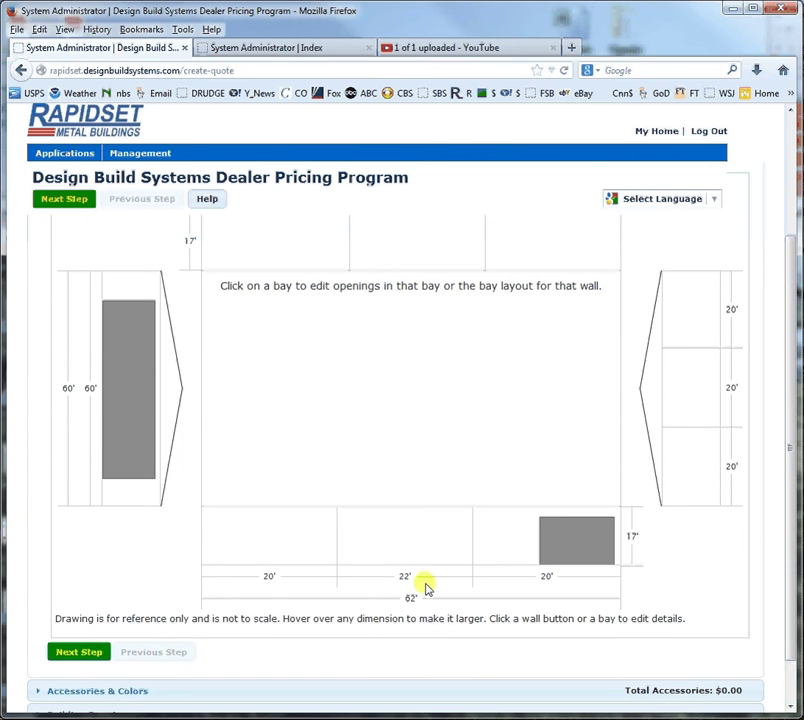
# - Proceed to Accessories & Colors and set the 3x7 Full Panel Walk Door quantity to 1
pyautogui.click(70, 655)
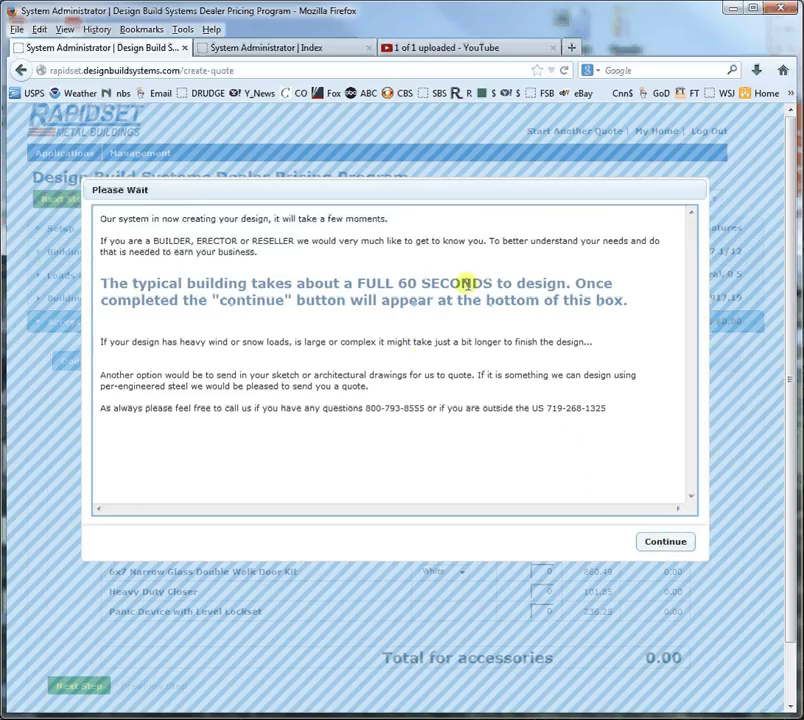
pyautogui.click(667, 542)
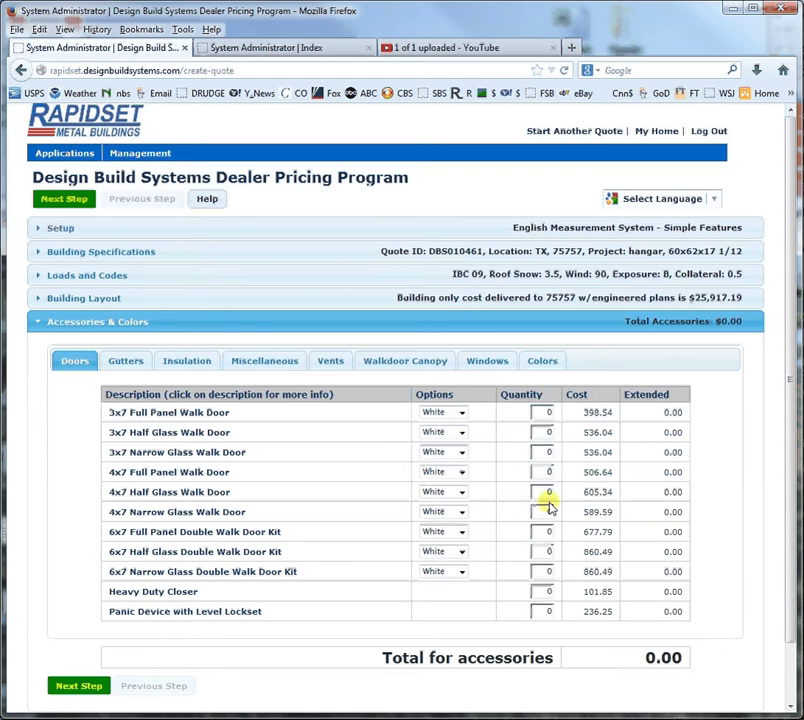
pyautogui.write('1')
pyautogui.click(536, 364)
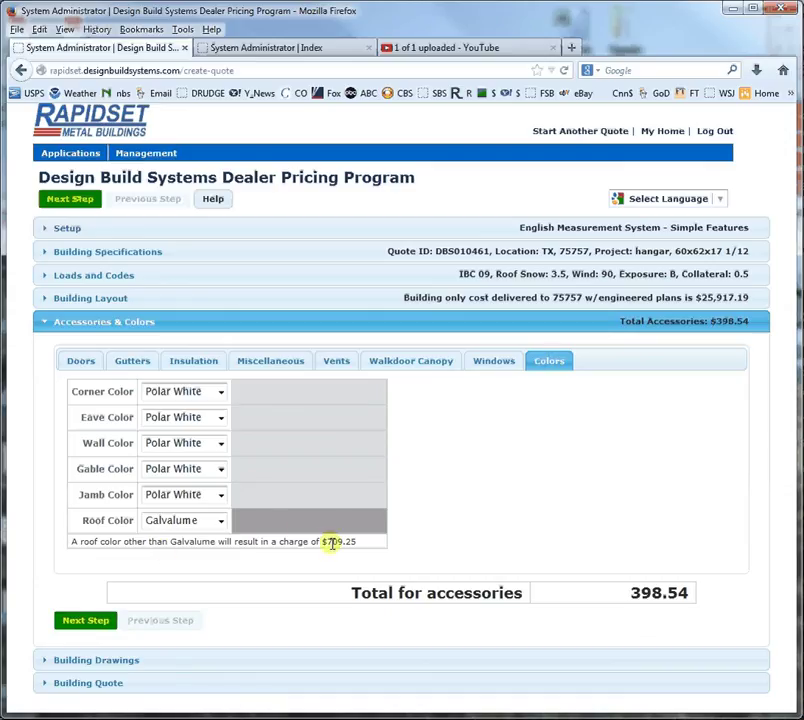
# - Set the roof color to Evergreen and add 3" R-11 wall and roof insulation
pyautogui.click(221, 520)
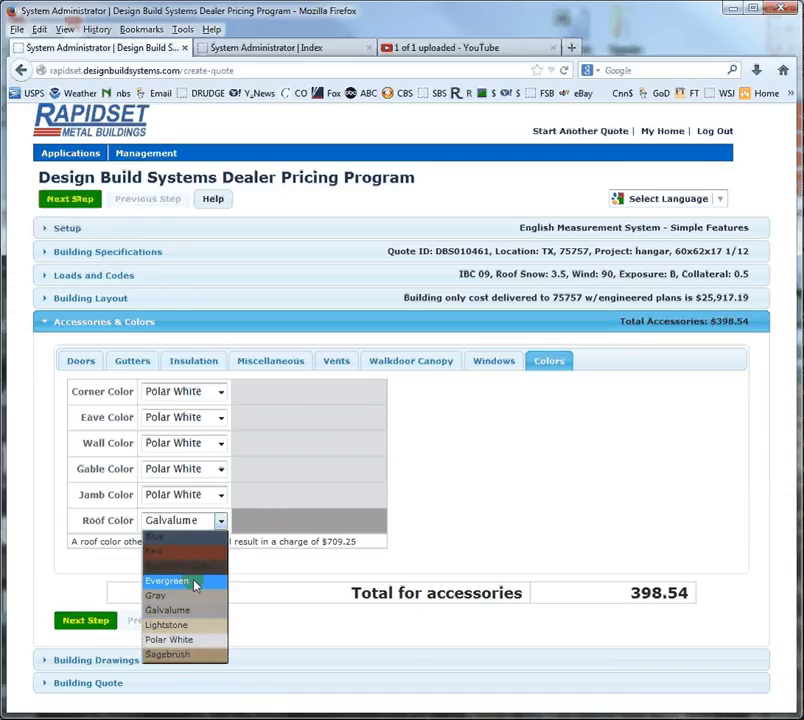
pyautogui.click(200, 581)
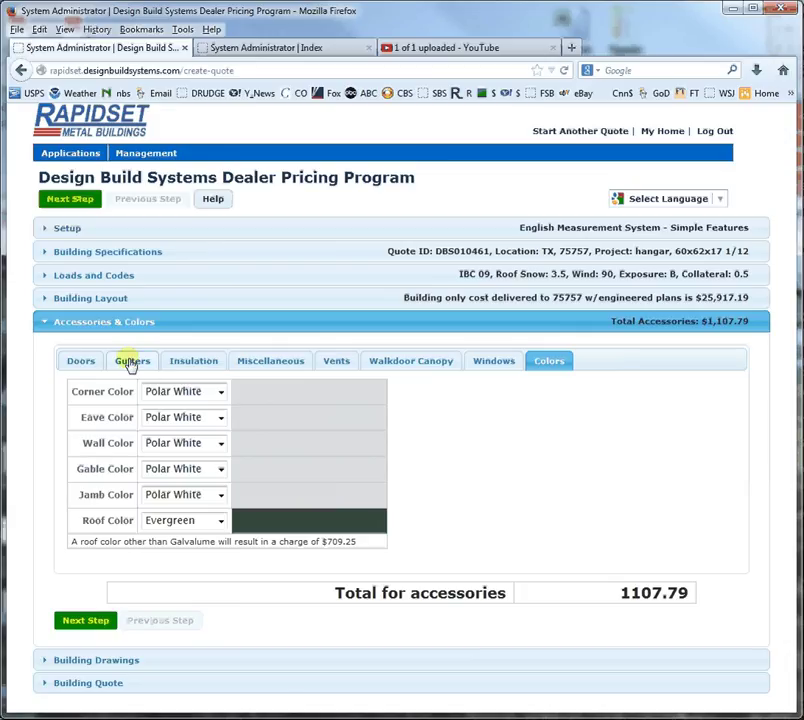
pyautogui.click(183, 364)
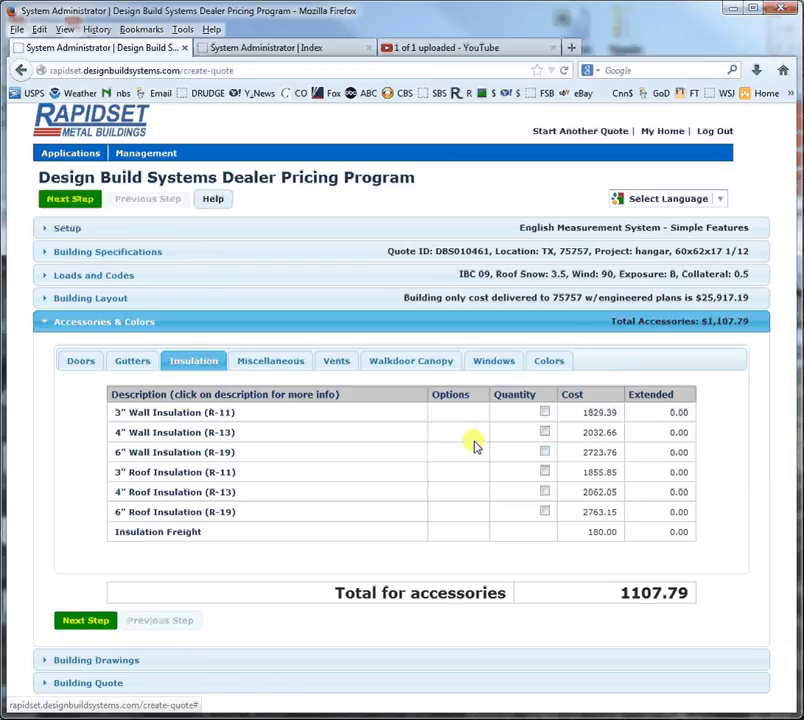
pyautogui.click(545, 412)
pyautogui.click(545, 471)
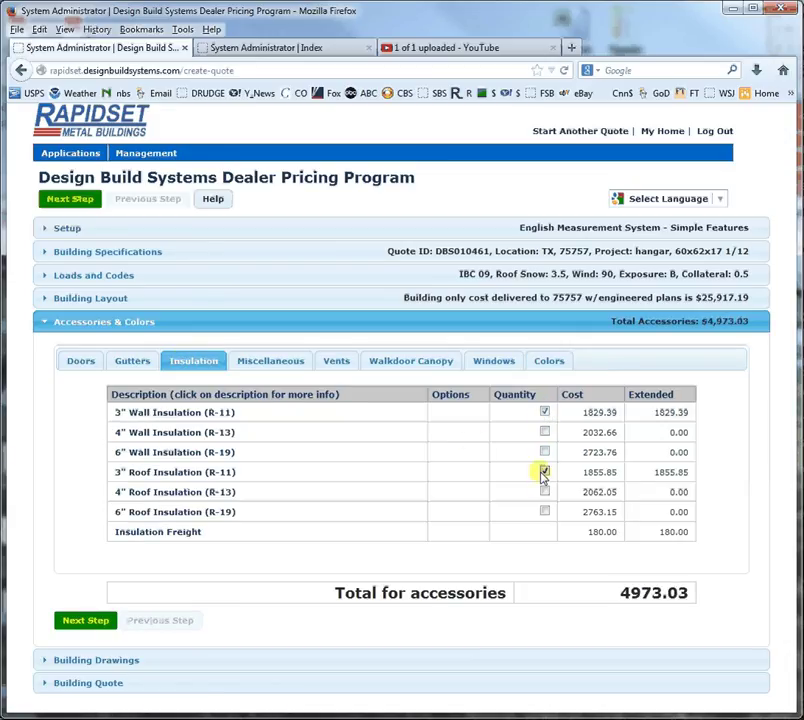
pyautogui.click(68, 364)
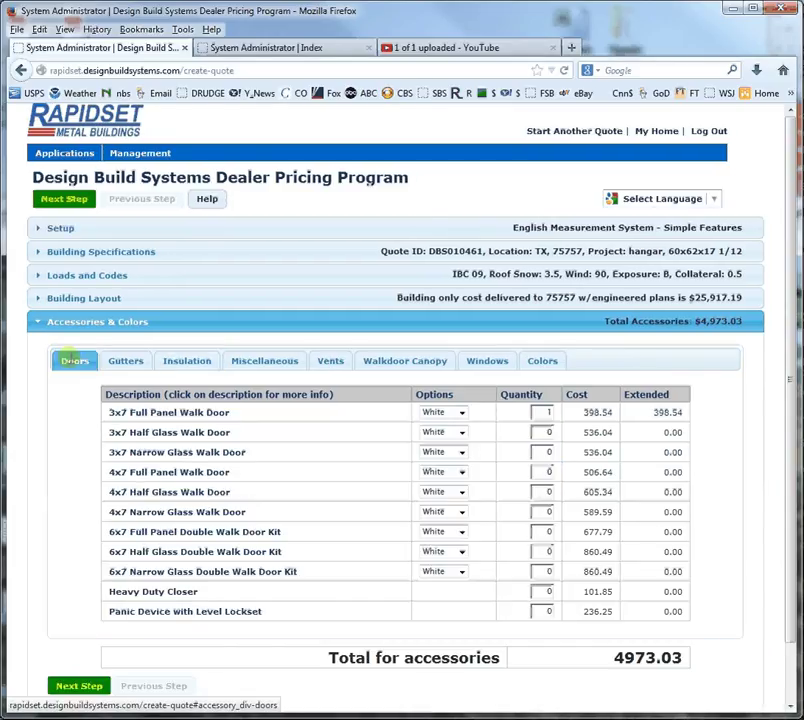
# - View the Ridge Main Frame, Left End Wall and Front Side Wall drawings
pyautogui.click(77, 686)
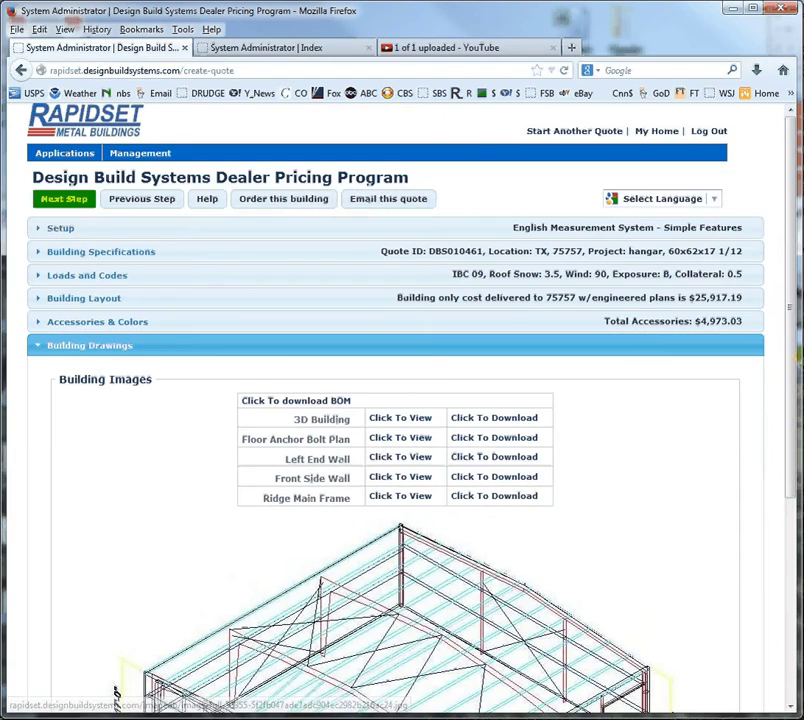
pyautogui.moveTo(786, 425); pyautogui.dragTo(791, 502)
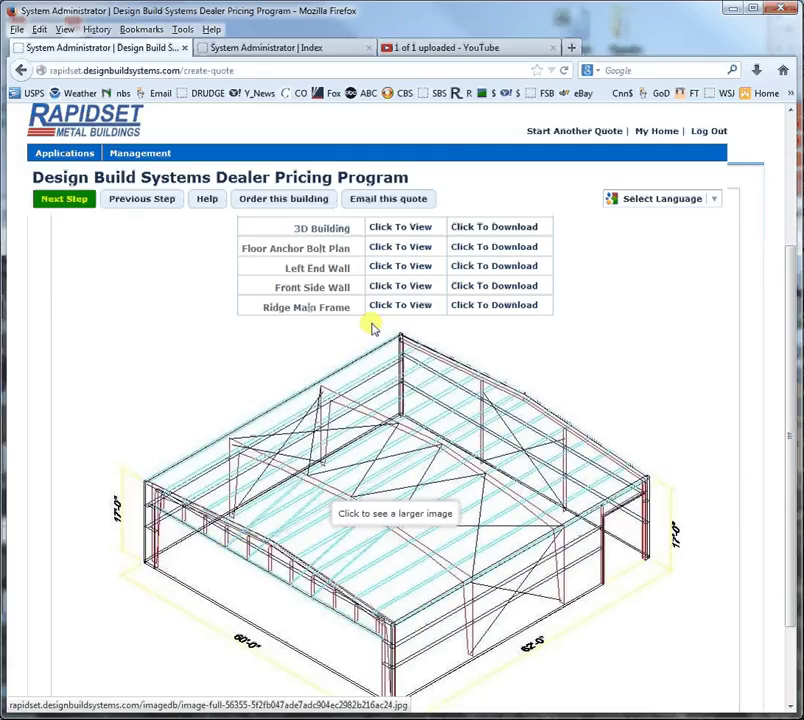
pyautogui.click(398, 307)
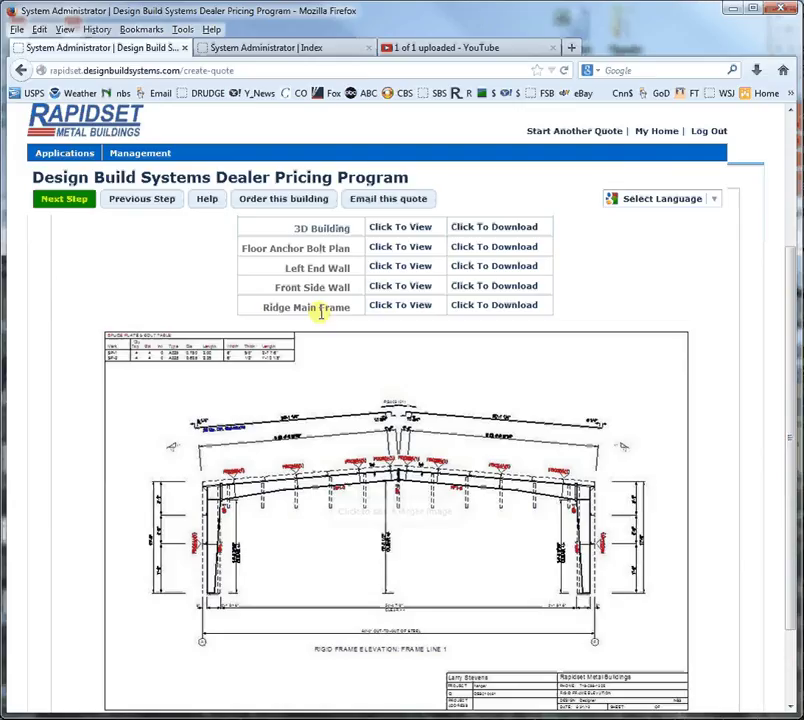
pyautogui.click(390, 267)
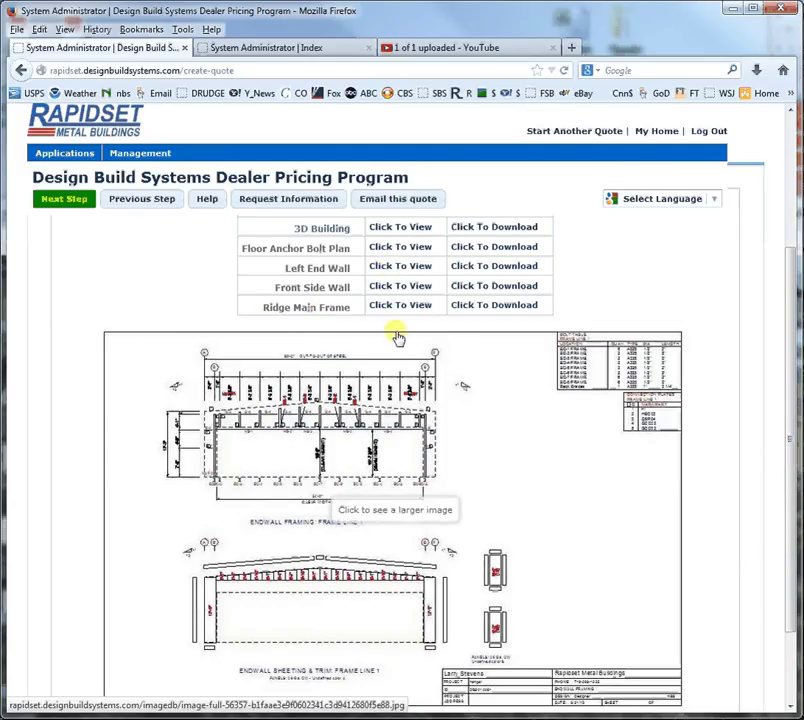
pyautogui.click(400, 287)
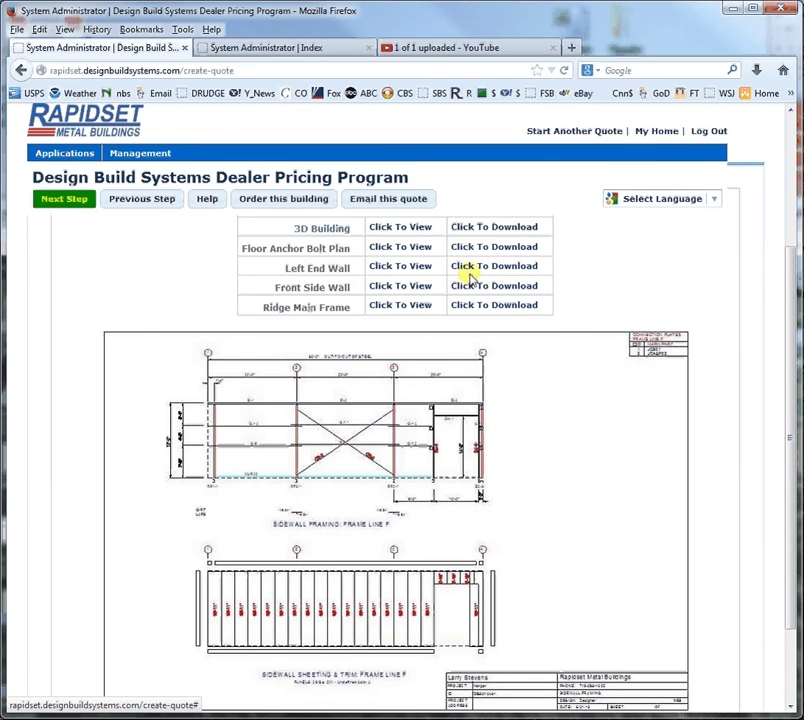
pyautogui.click(57, 200)
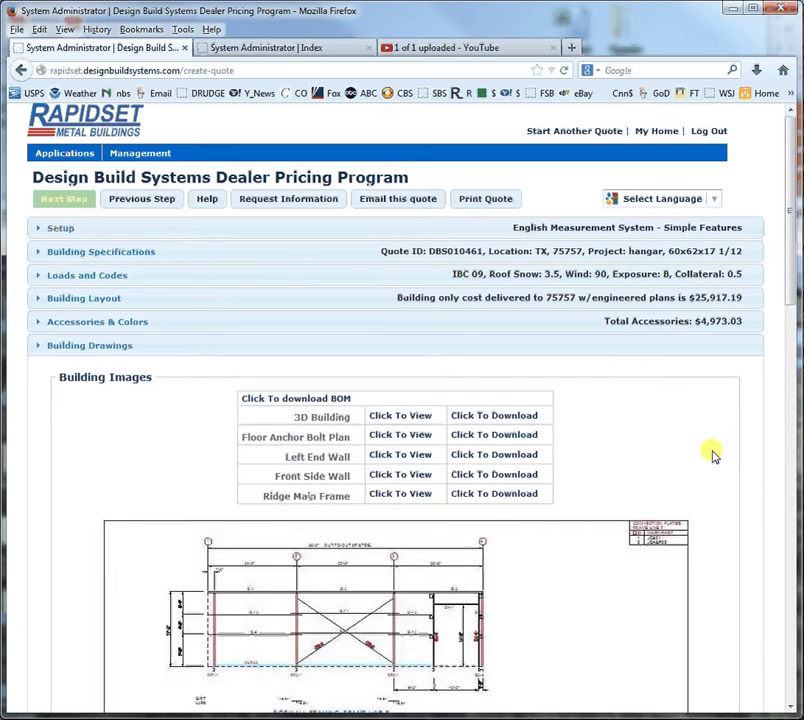
# - Scroll through the Building Quote and highlight the $30,890.22 Total Cost figure
pyautogui.moveTo(785, 278); pyautogui.dragTo(784, 431)
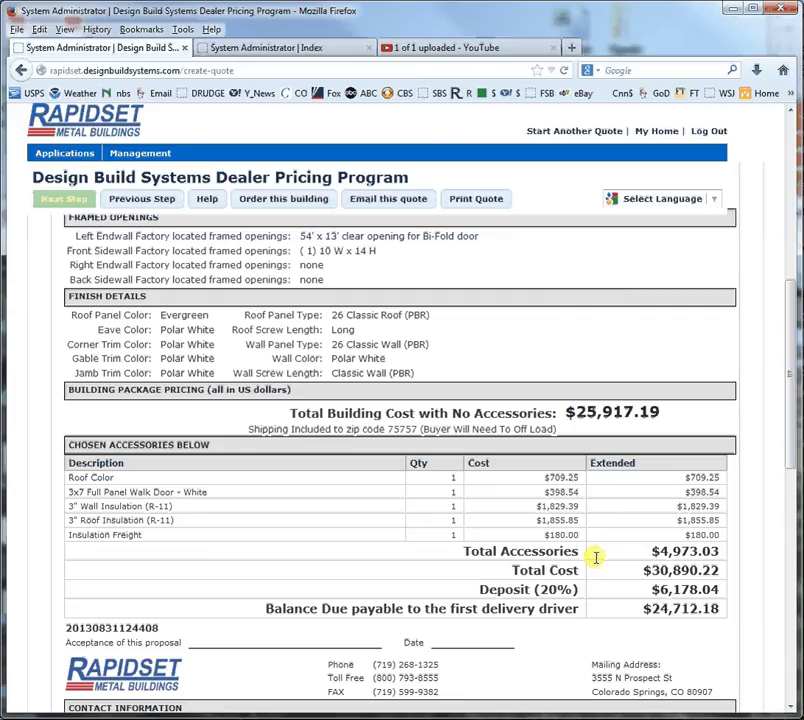
pyautogui.moveTo(651, 570); pyautogui.dragTo(733, 572)
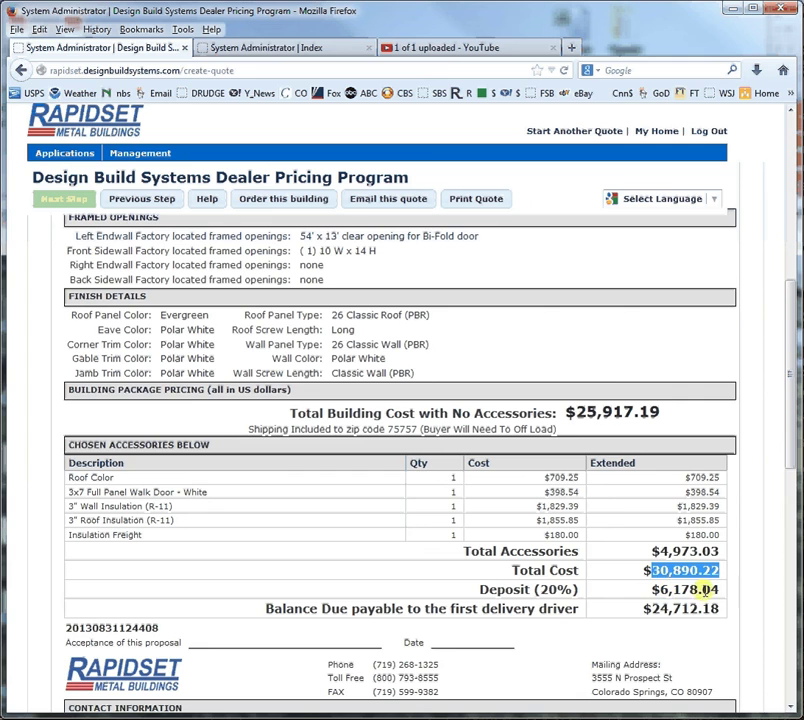
pyautogui.scroll(-1, 788, 478)
pyautogui.moveTo(788, 478)
pyautogui.mouseDown()
pyautogui.moveTo(790, 571)
pyautogui.moveTo(773, 665)
pyautogui.moveTo(768, 481)
pyautogui.mouseUp()
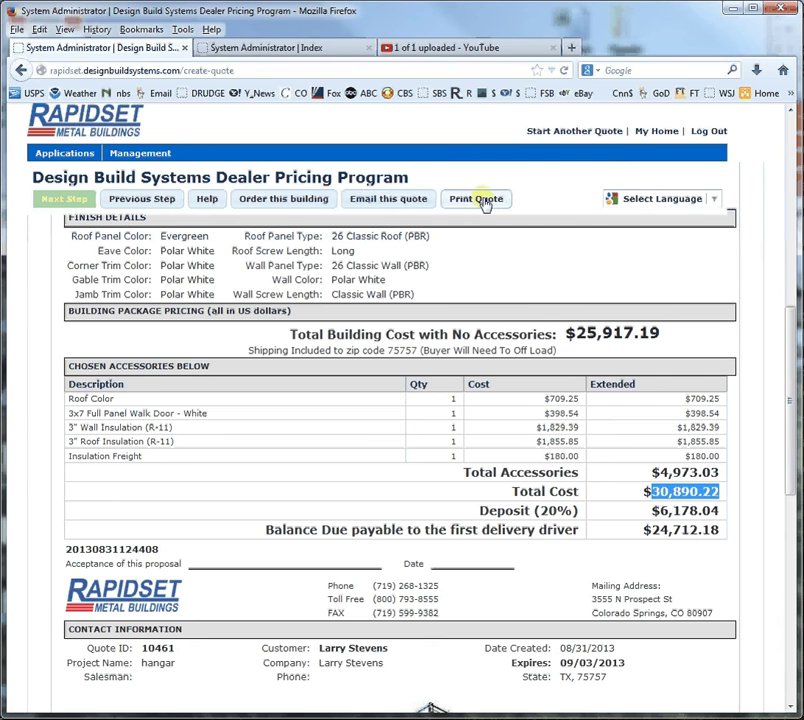
pyautogui.click(753, 477)
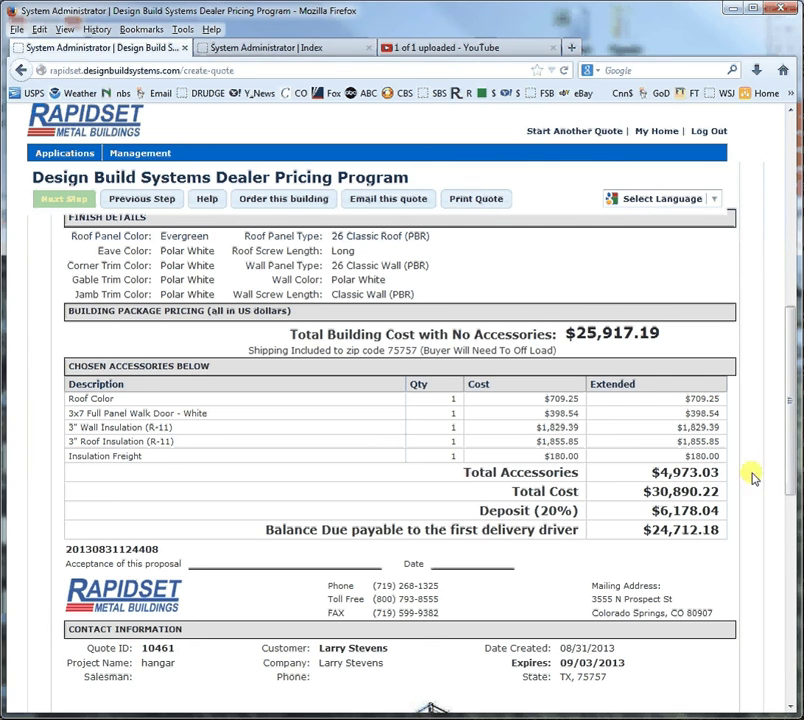
pyautogui.moveTo(790, 432); pyautogui.dragTo(763, 352)
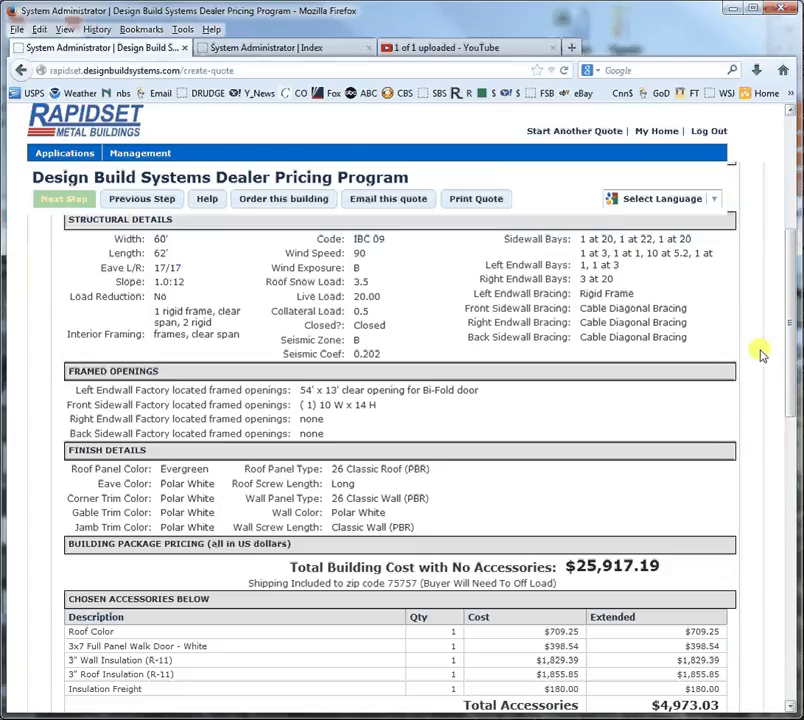
pyautogui.click(368, 391)
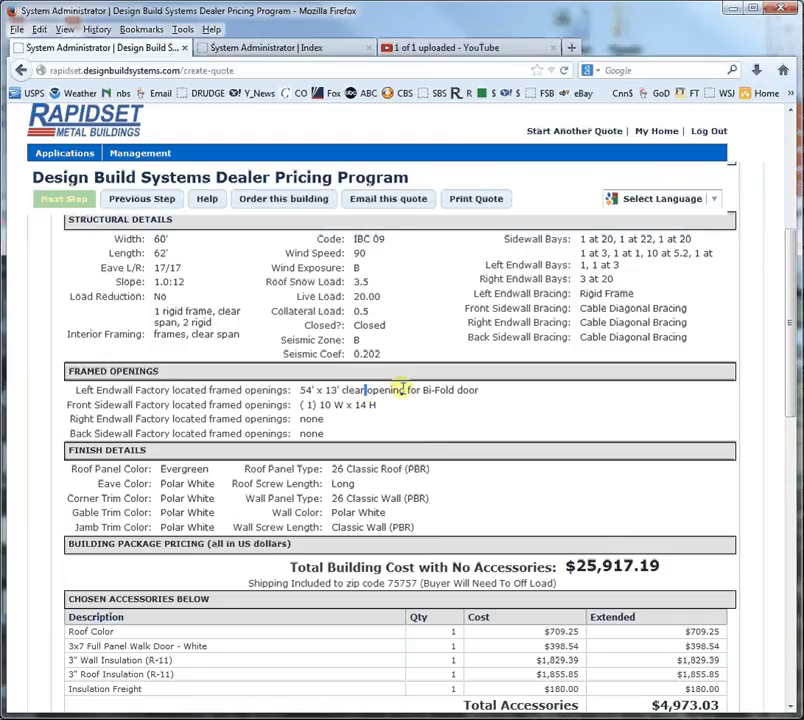